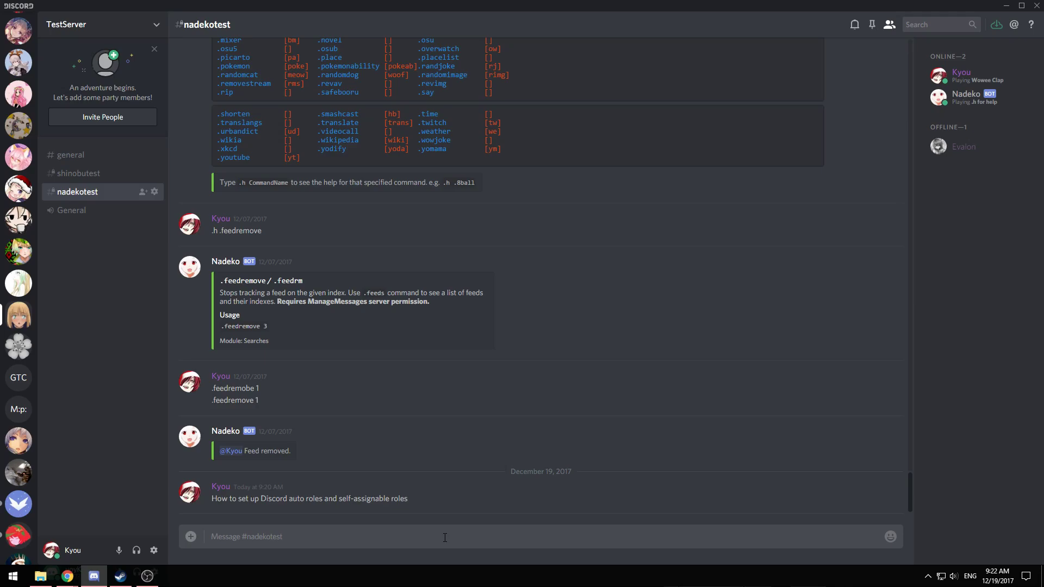
Step: Request Nadeko's .h .aar help, then review TestServer's role list in Server Settings
type(".h .aar")
key("Return")
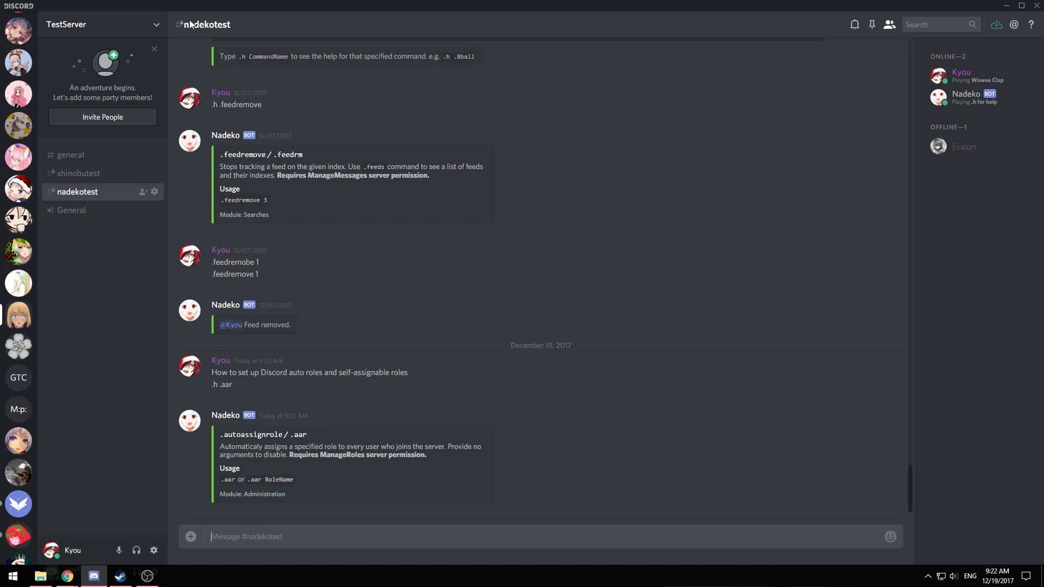
left_click(152, 25)
left_click(107, 87)
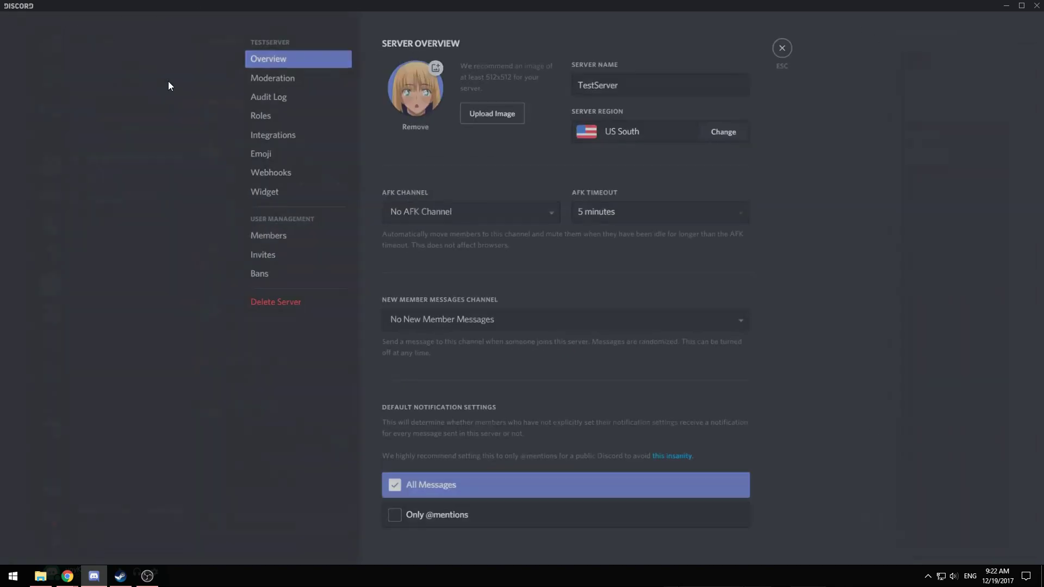
left_click(292, 120)
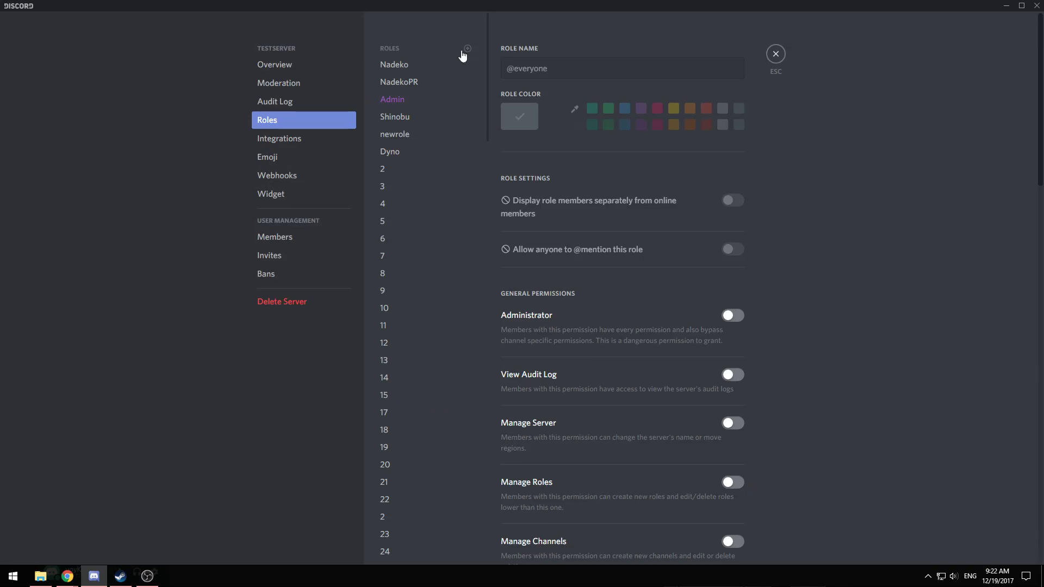
left_click(776, 53)
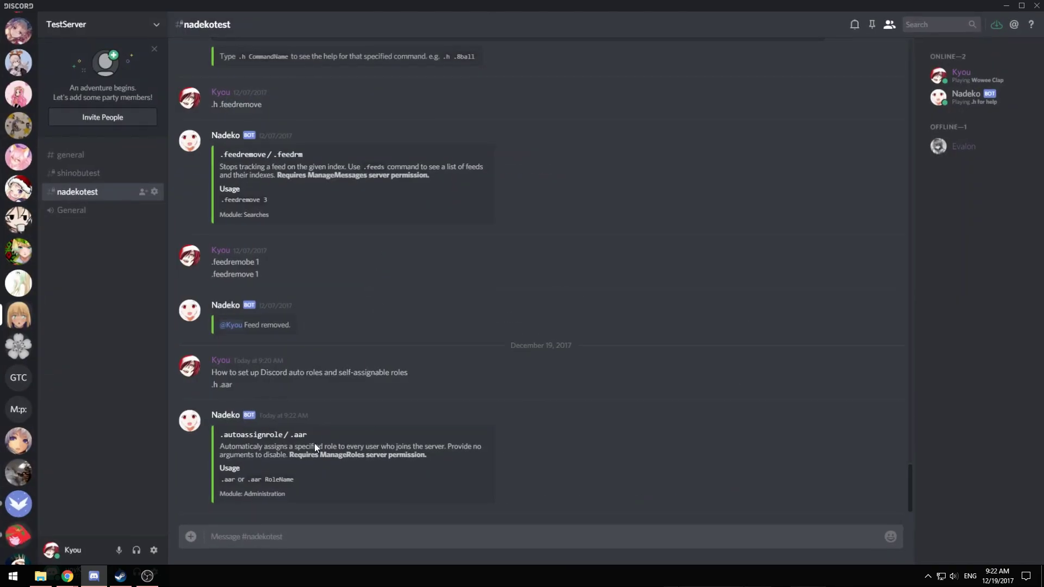
type(".cr")
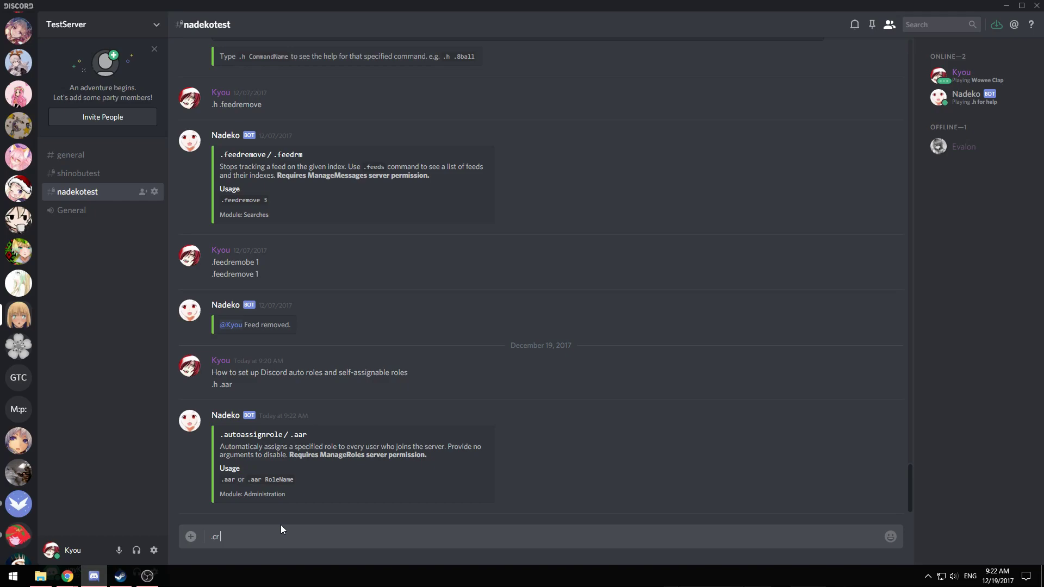
Step: Create the AAr role with .cr AAr and enable it via .aar AAr
type("AAr")
key("Return")
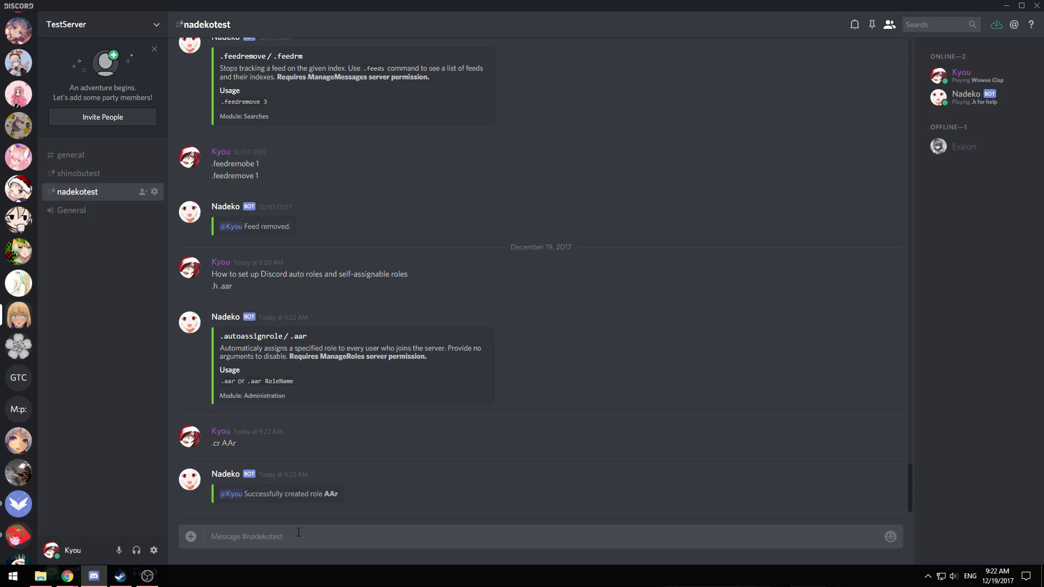
type(".aar AAr")
key("Return")
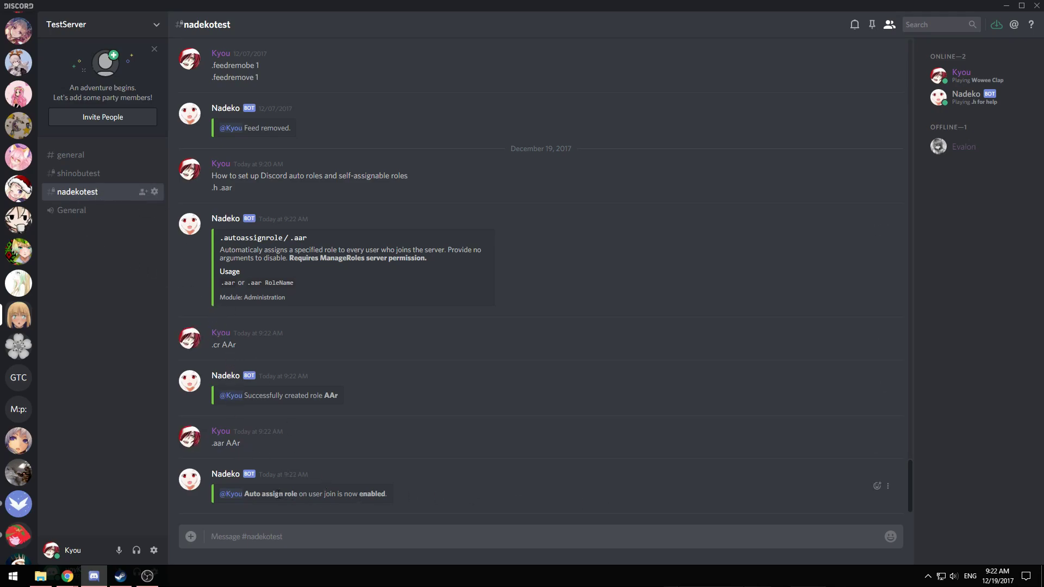
Step: Copy the TestServer invite link from the Invite People dialog
left_click(143, 194)
left_click(505, 287)
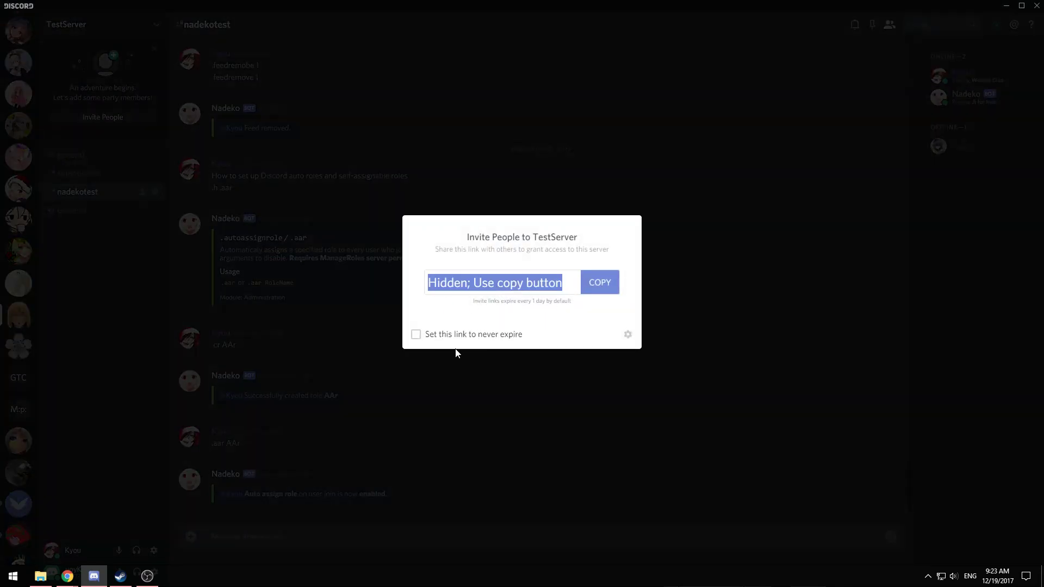
left_click(595, 292)
left_click(322, 472)
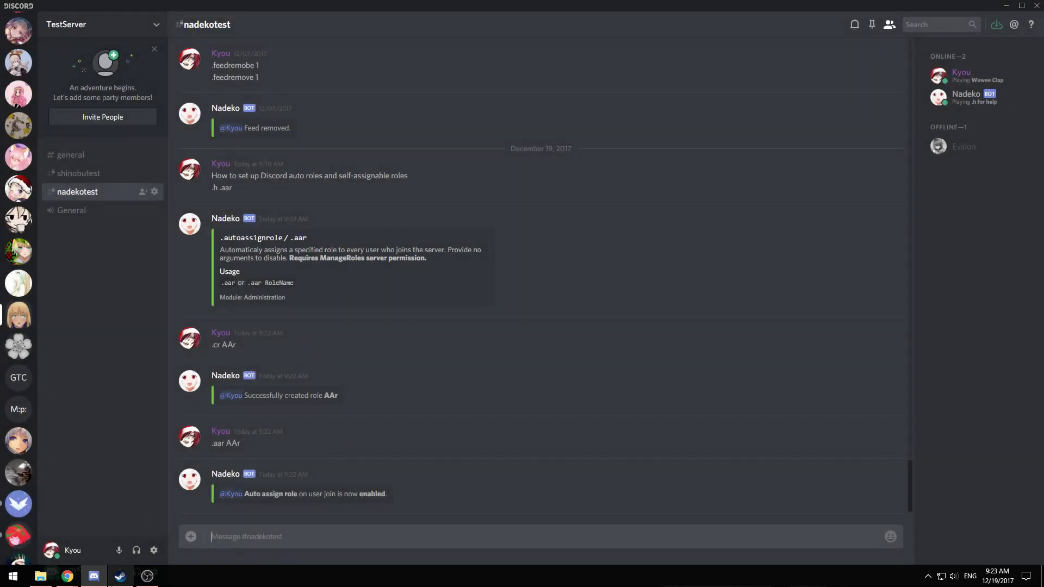
Step: Join TestServer on the web account by pasting the copied invite link
mouse_move(67, 575)
left_click(161, 553)
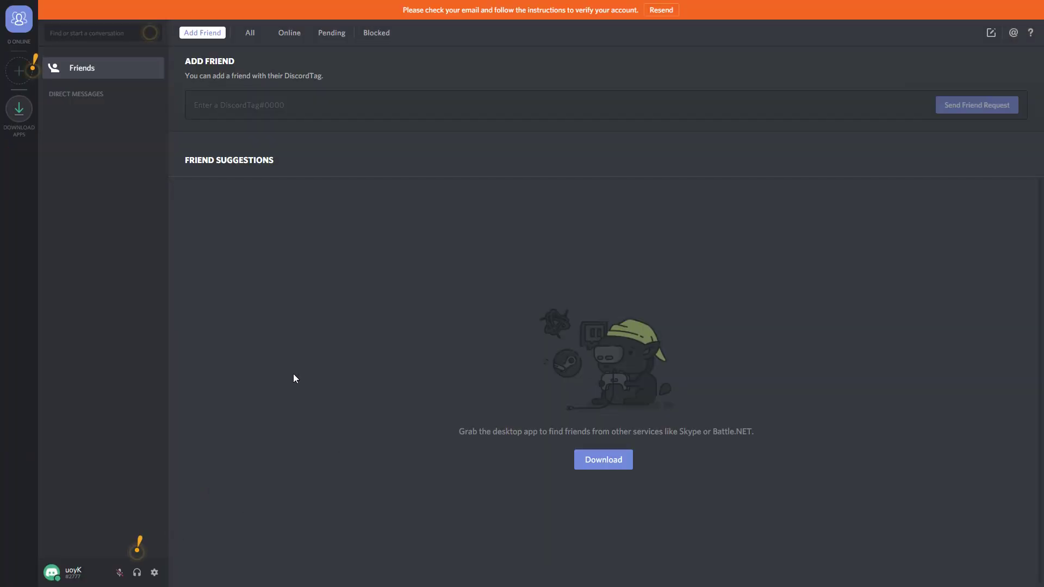
left_click(23, 76)
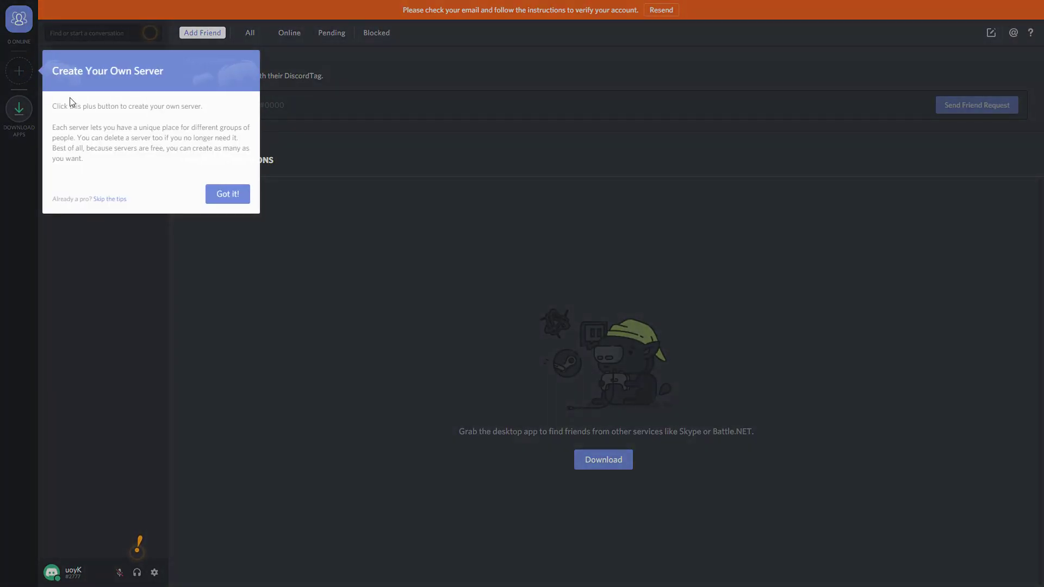
left_click(228, 194)
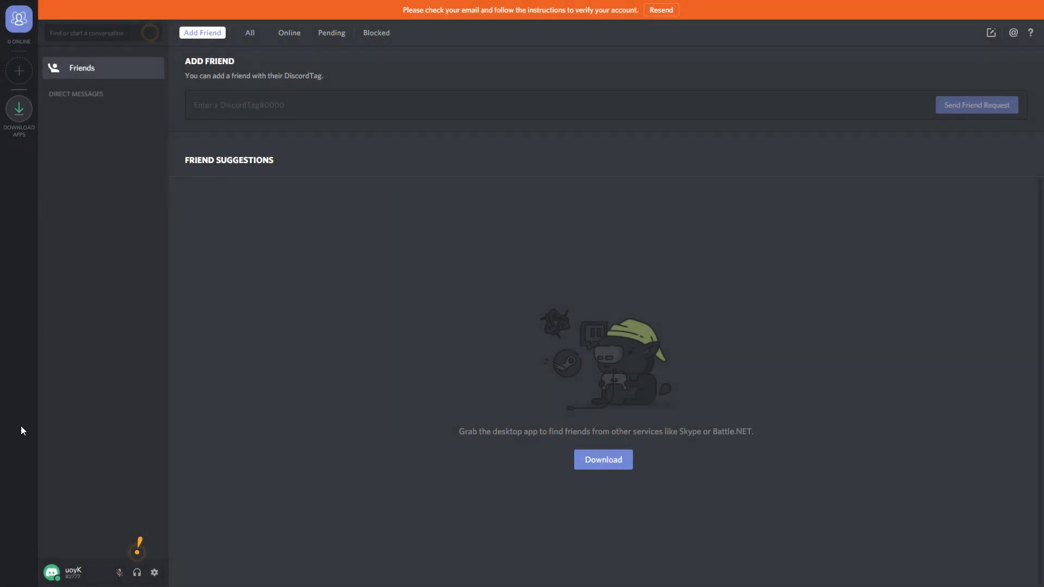
left_click(19, 71)
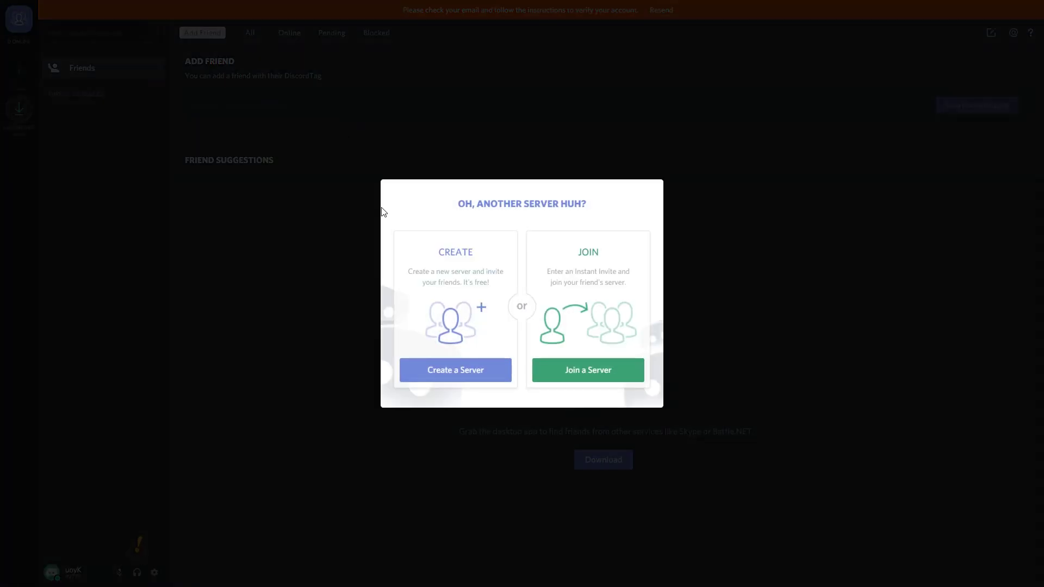
left_click(556, 368)
key("ctrl+v")
left_click(631, 389)
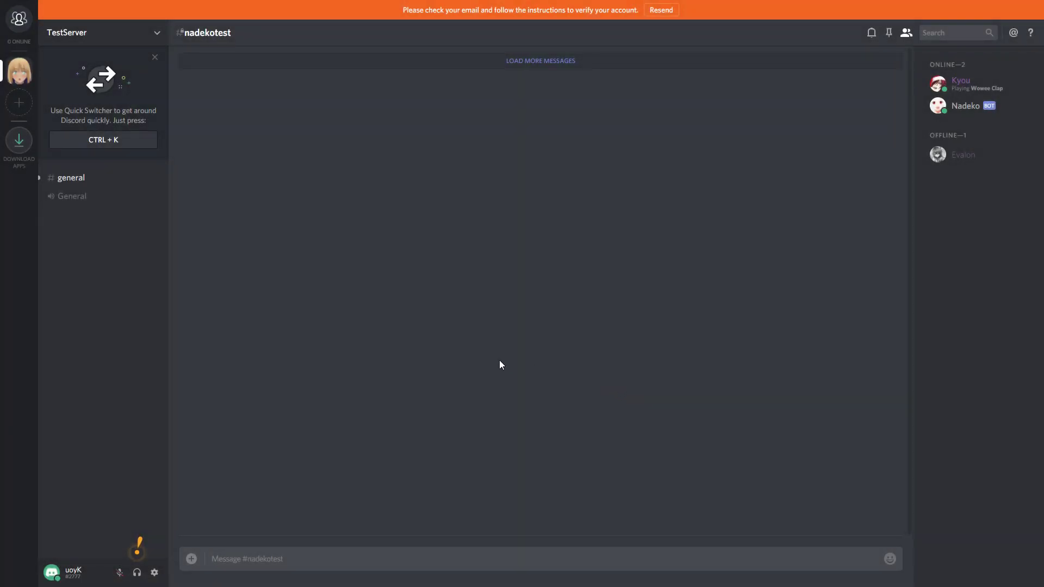
Step: Confirm in #general that the new member's profile shows the AAr role
left_click(84, 178)
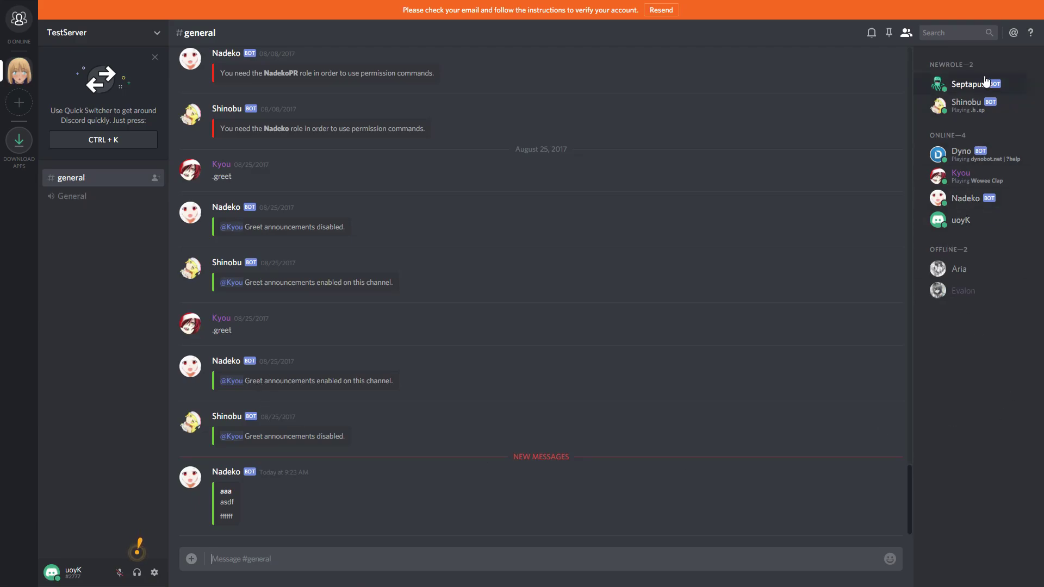
left_click(963, 220)
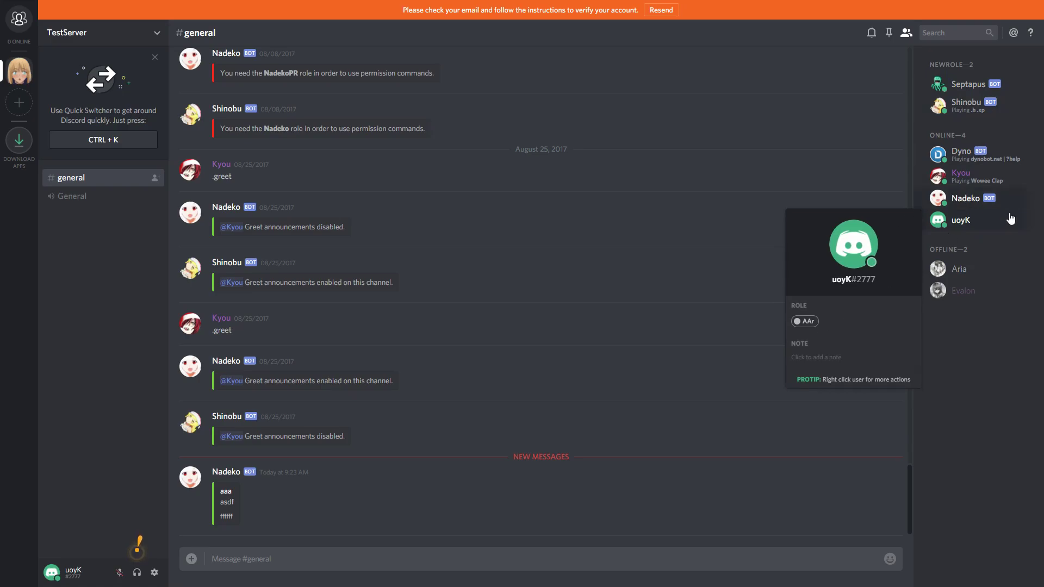
left_click(360, 470)
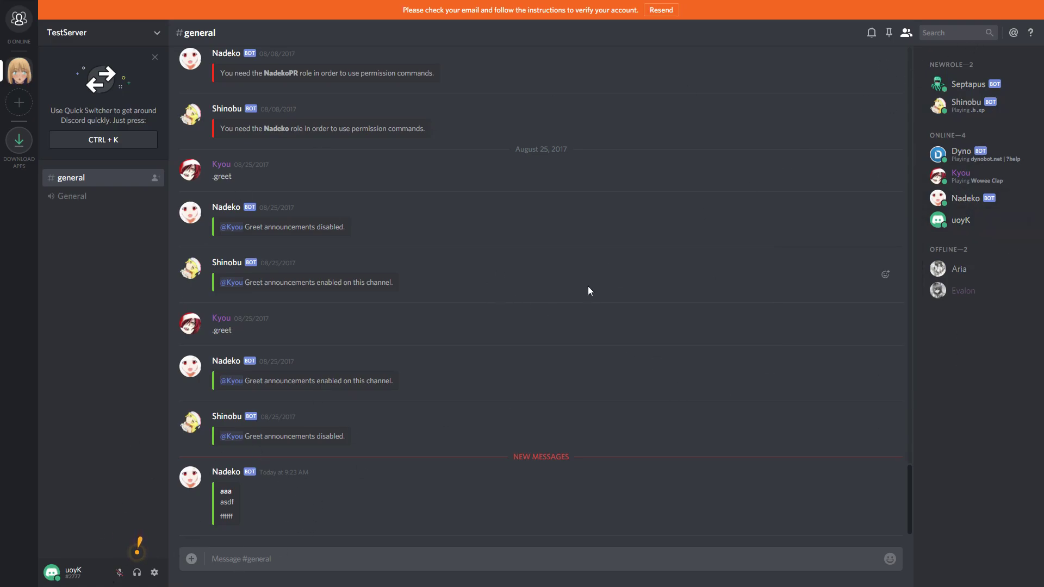
key("alt+Tab")
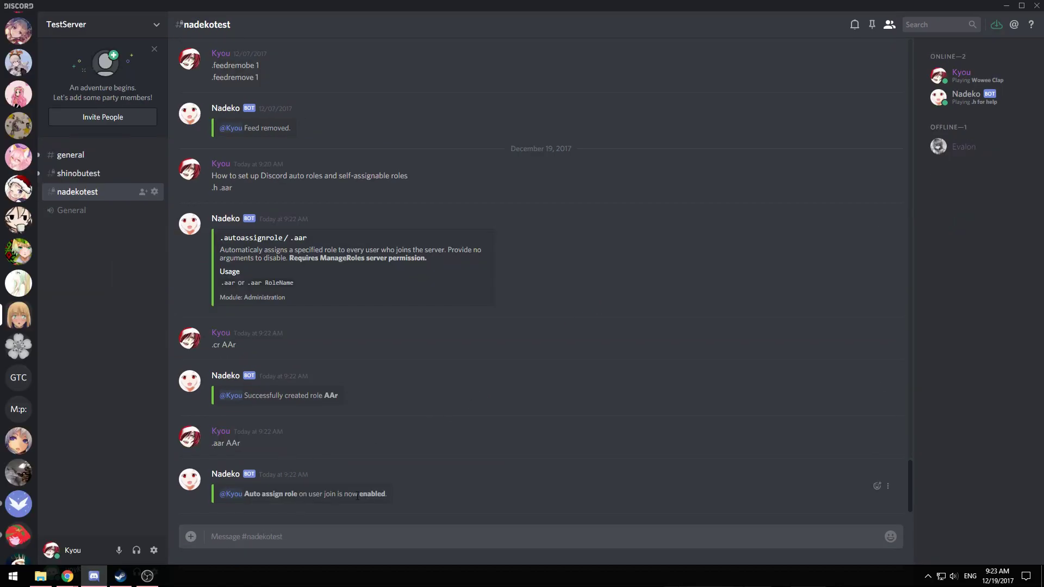
left_click(320, 535)
type(".asar")
key("Return")
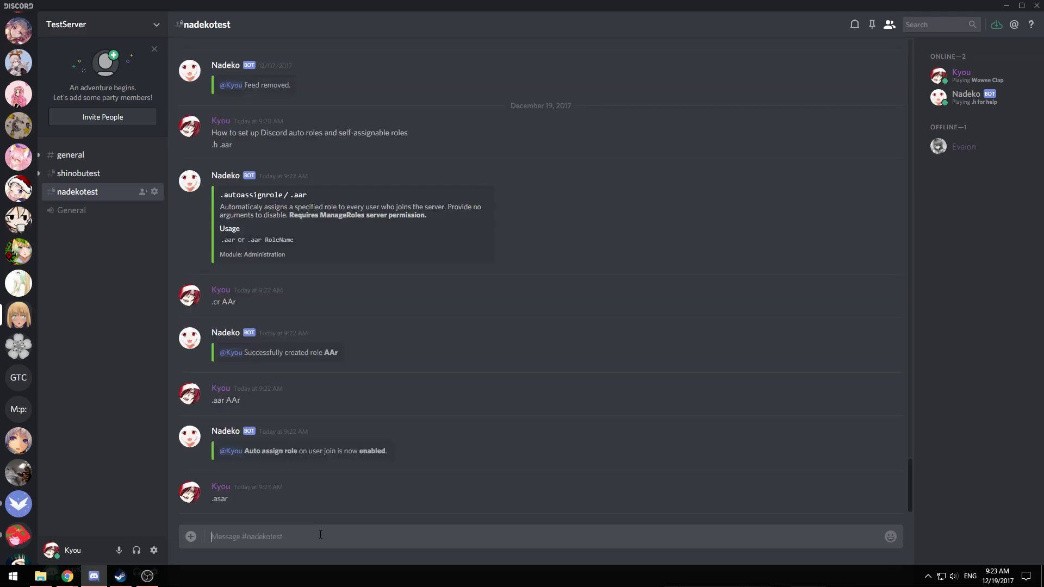
type(".h .asar")
key("Return")
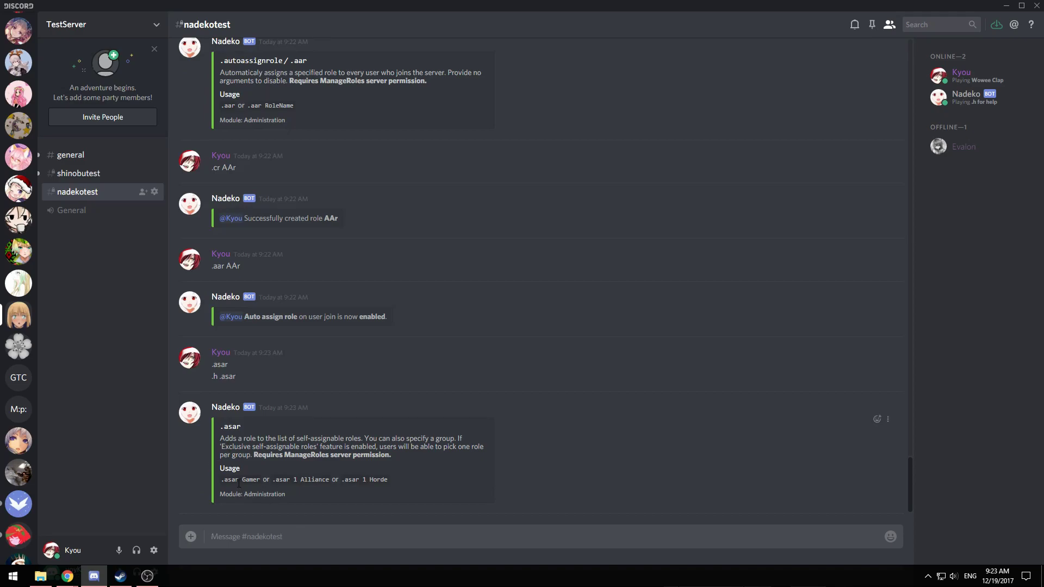
left_click(155, 25)
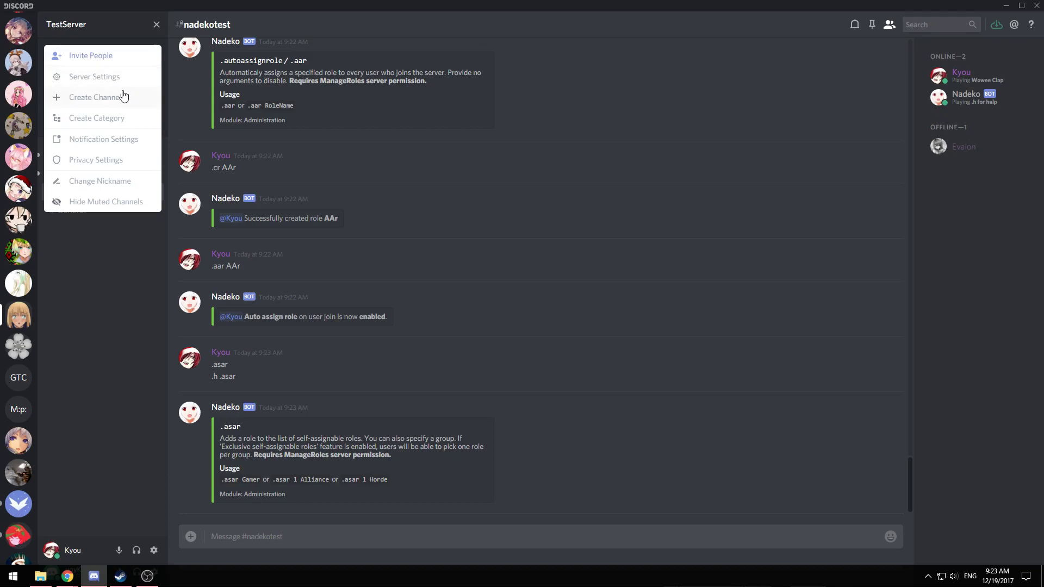
left_click(117, 77)
left_click(303, 120)
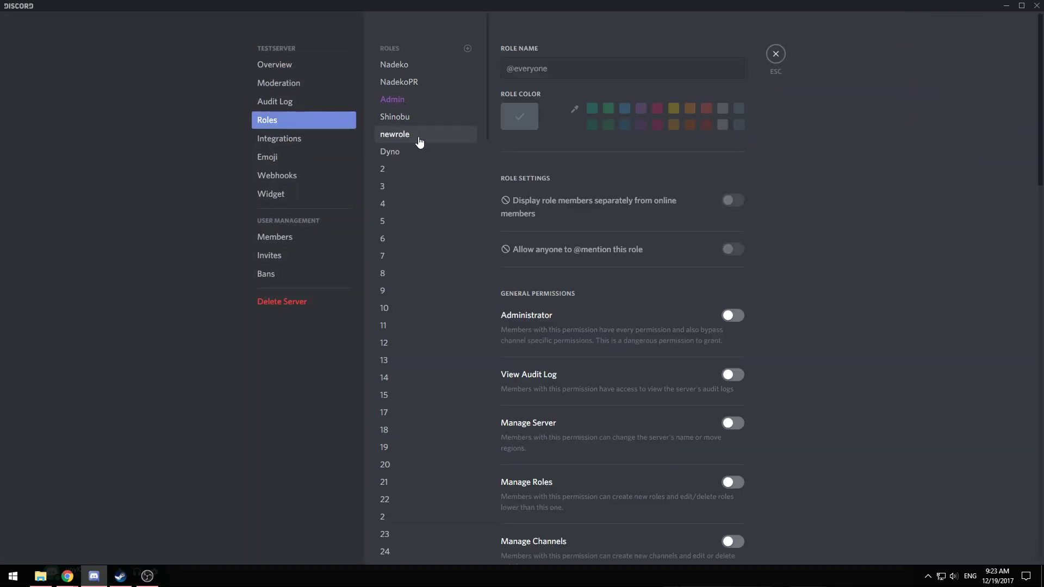
left_click(775, 54)
Step: Make newrole self-assignable with .asar newrole and list roles with .lsar
type(".asar N")
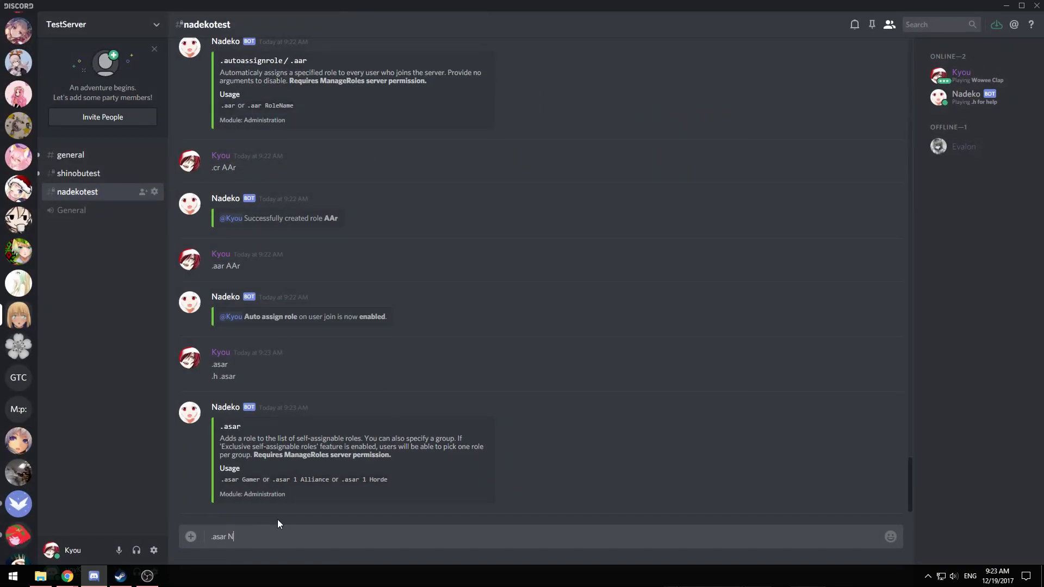
key("BackSpace")
type("newrole")
key("Return")
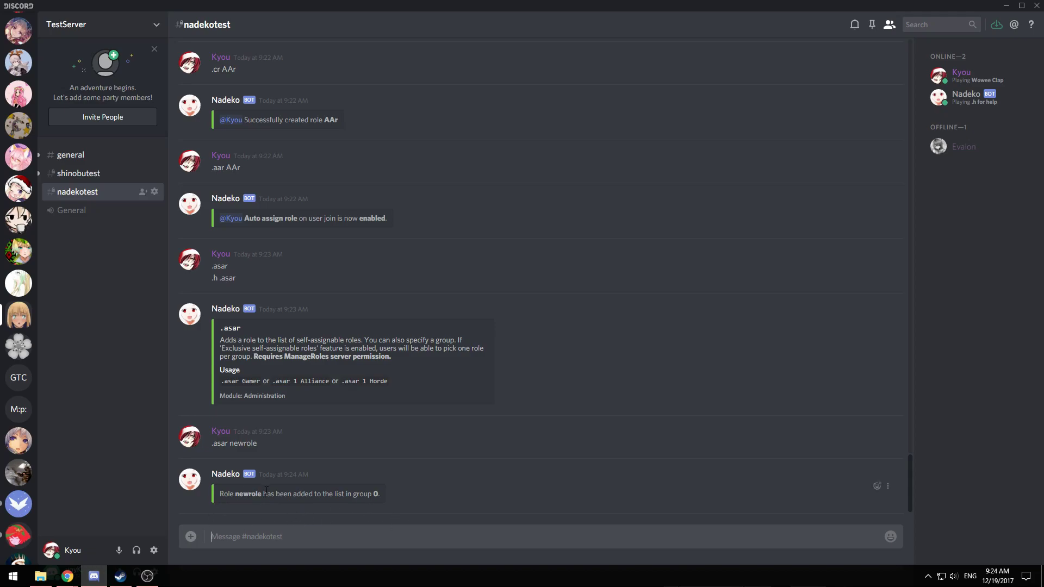
type(".lsar")
key("Return")
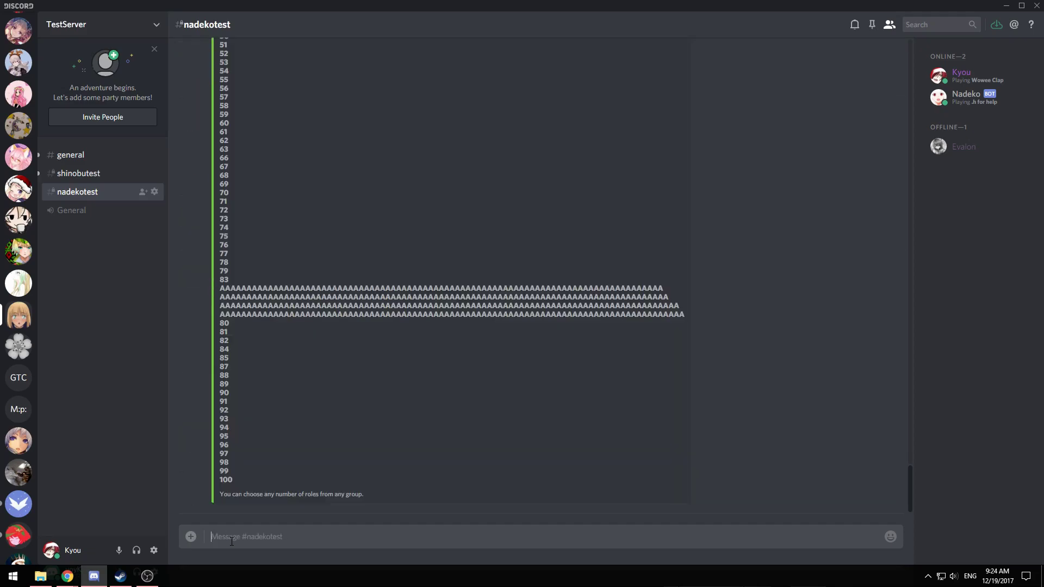
Step: Find newrole in the bot's list and claim it with .iam newrole
scroll(242, 470, "up", 15)
double_click(255, 428)
double_click(262, 424)
left_click(262, 424)
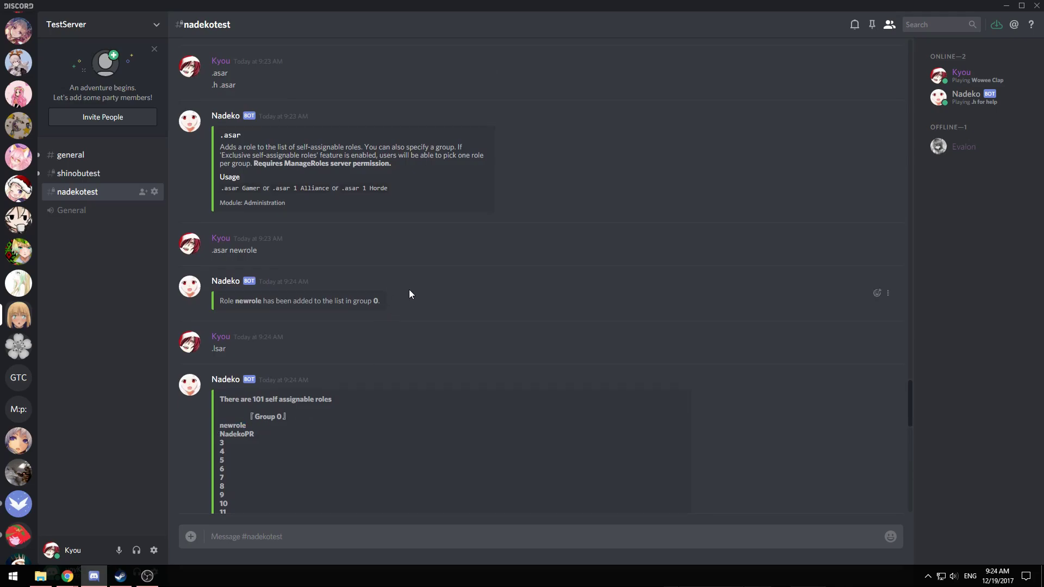
scroll(299, 480, "down", 5)
scroll(299, 480, "down", 10)
type(".iam")
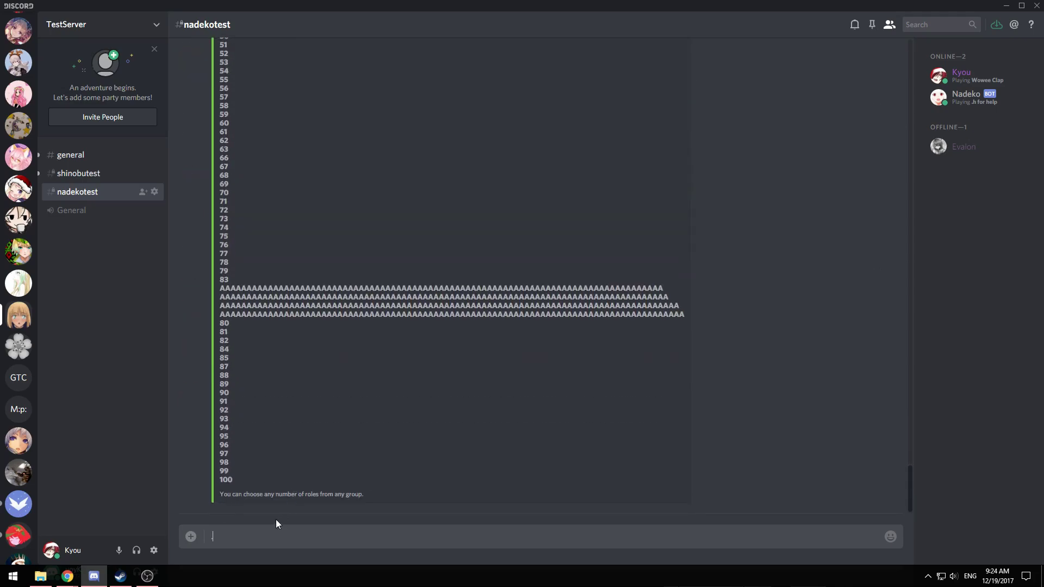
type(" newrole")
key("Return")
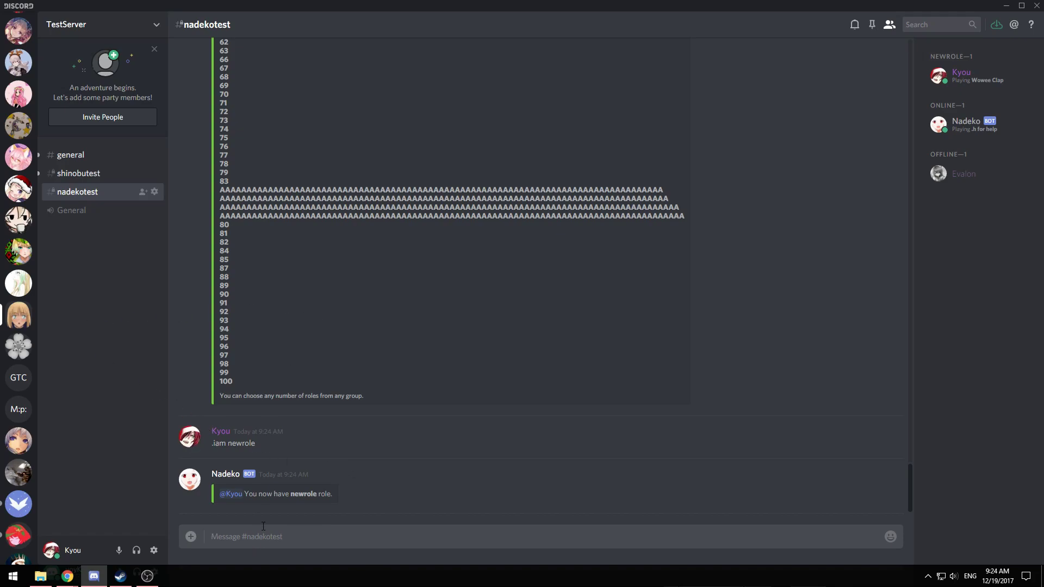
Step: Send .aar to disable auto-assign, then discard the stray .asar text
type(".aar")
key("Return")
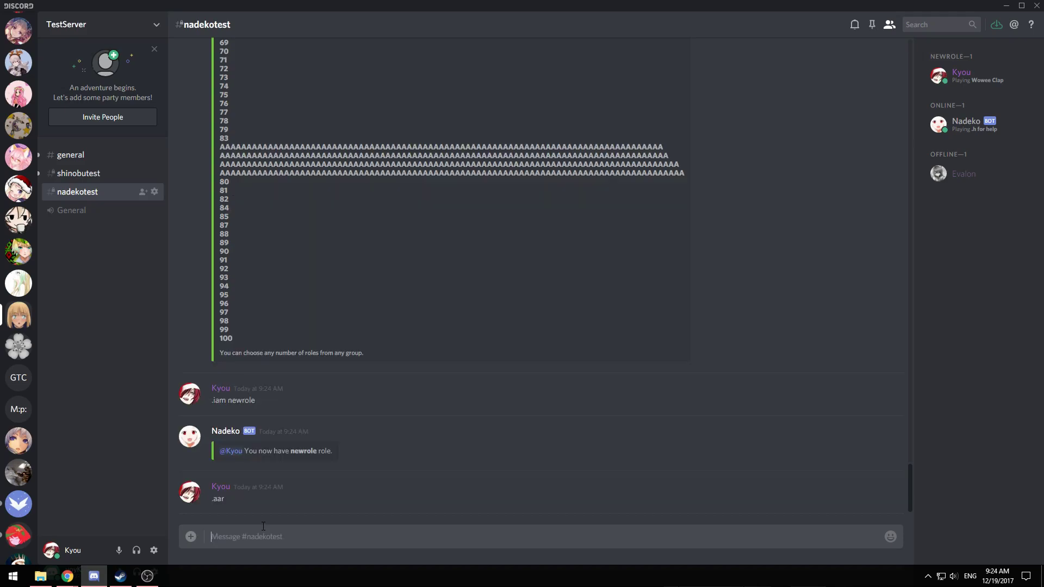
type(".asar")
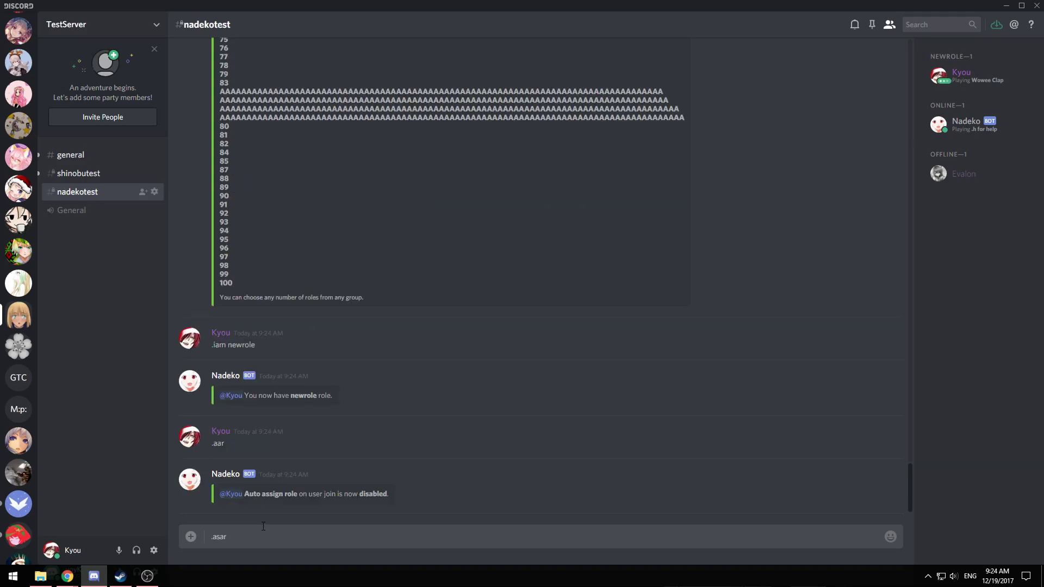
key("Return")
left_click(156, 25)
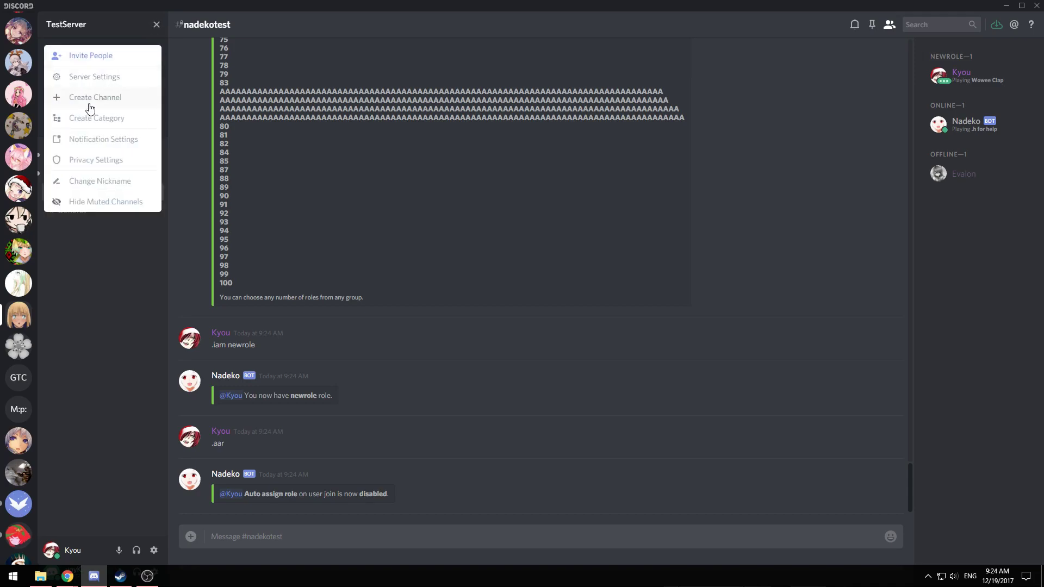
left_click(92, 76)
left_click(276, 123)
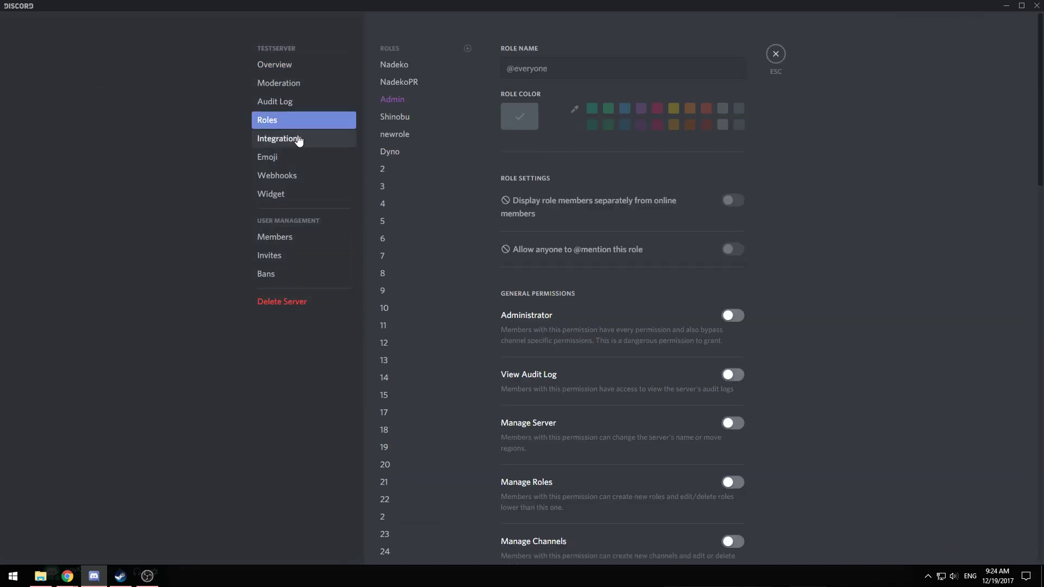
left_click(381, 66)
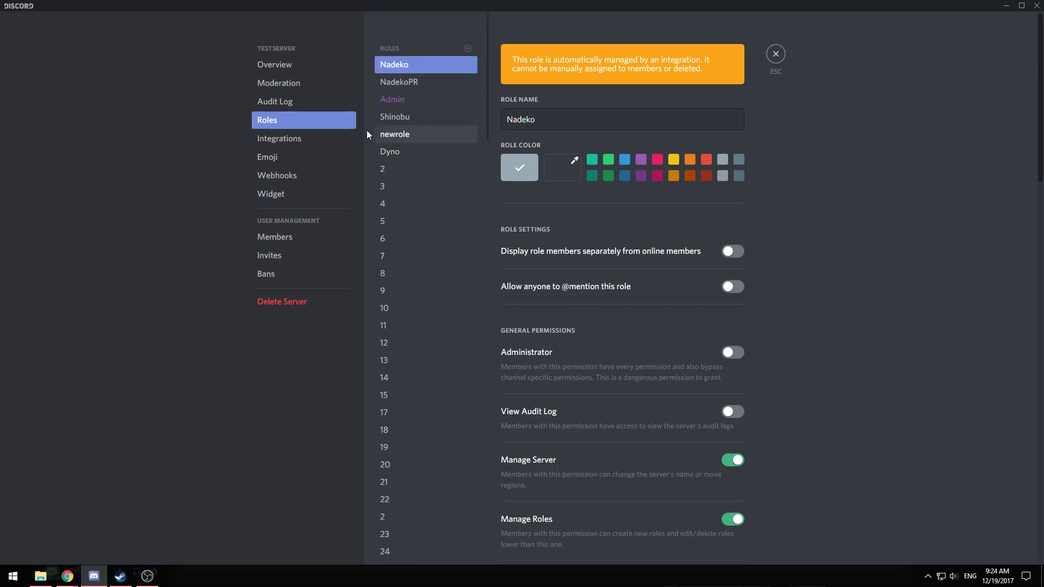
left_click(776, 54)
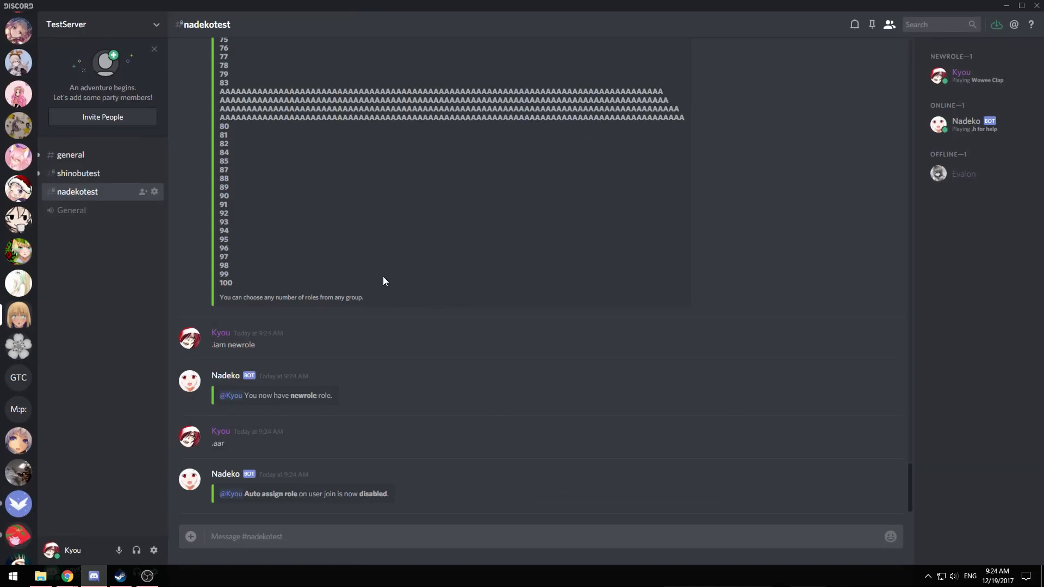
left_click(225, 375)
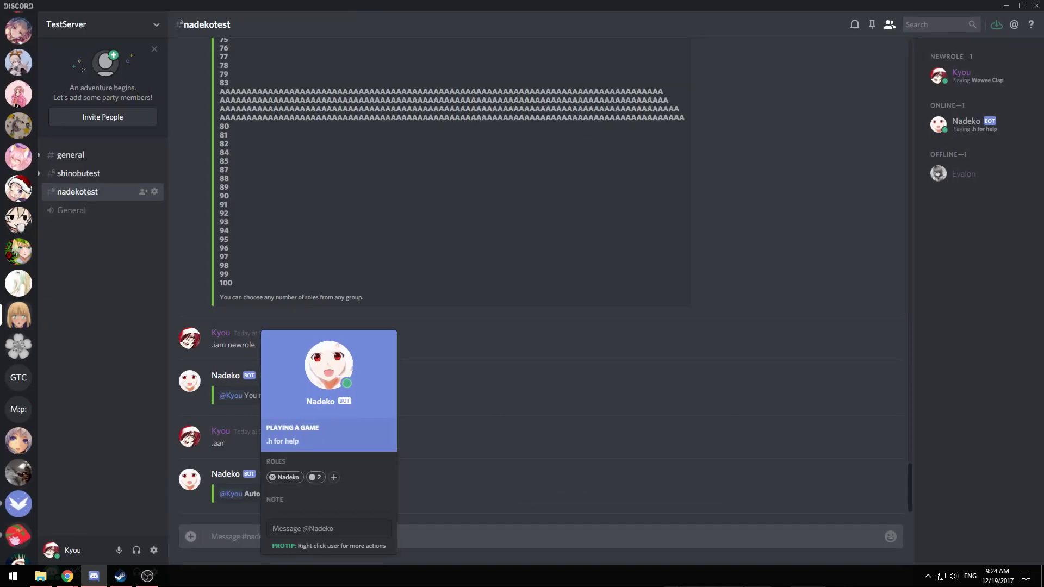
left_click(684, 369)
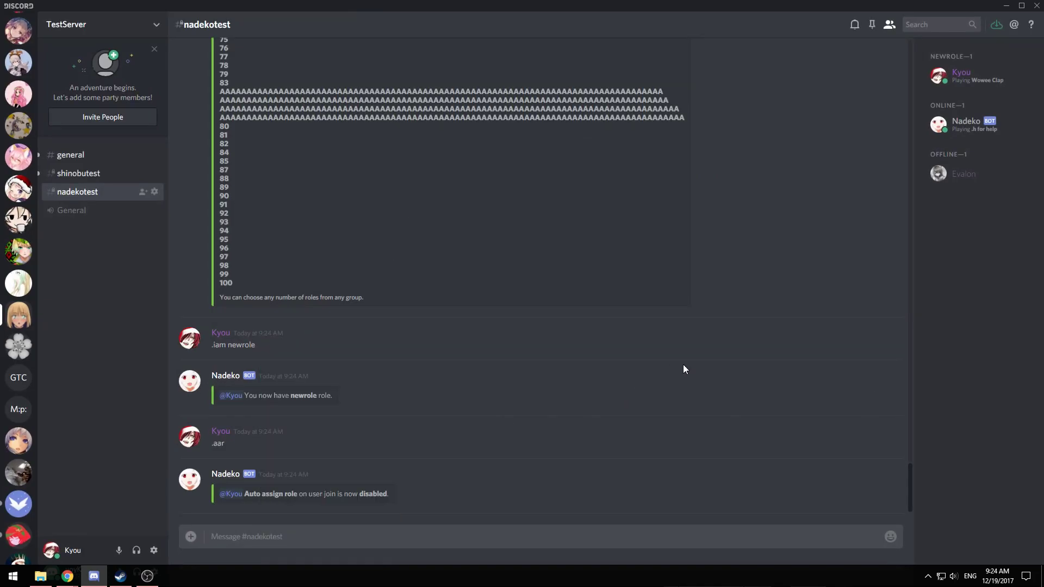
Step: Reopen Server Settings > Roles and review the Nadeko role's permissions
left_click(157, 24)
left_click(100, 78)
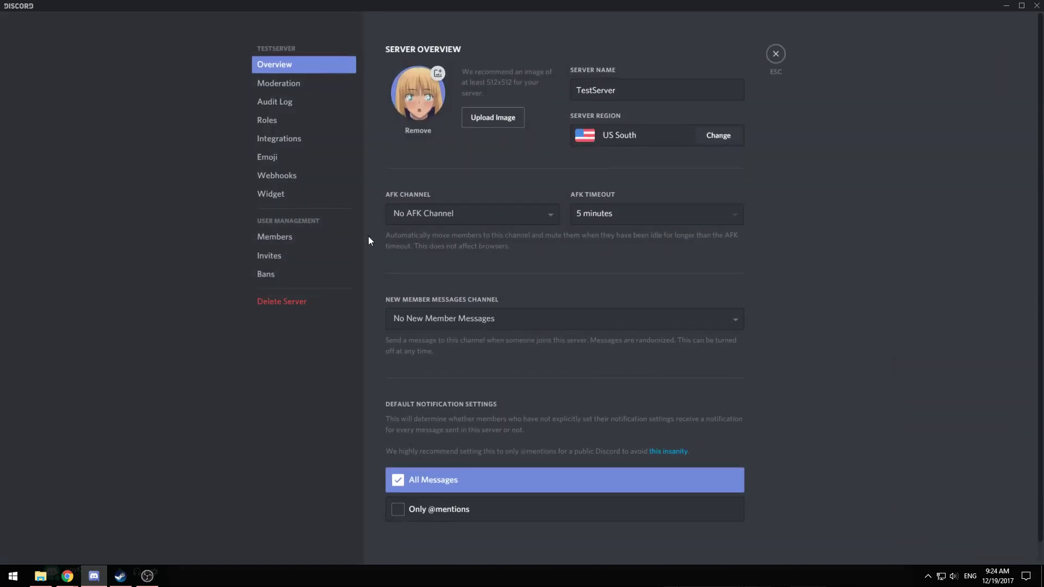
left_click(338, 119)
left_click(405, 65)
scroll(684, 311, "down", 2)
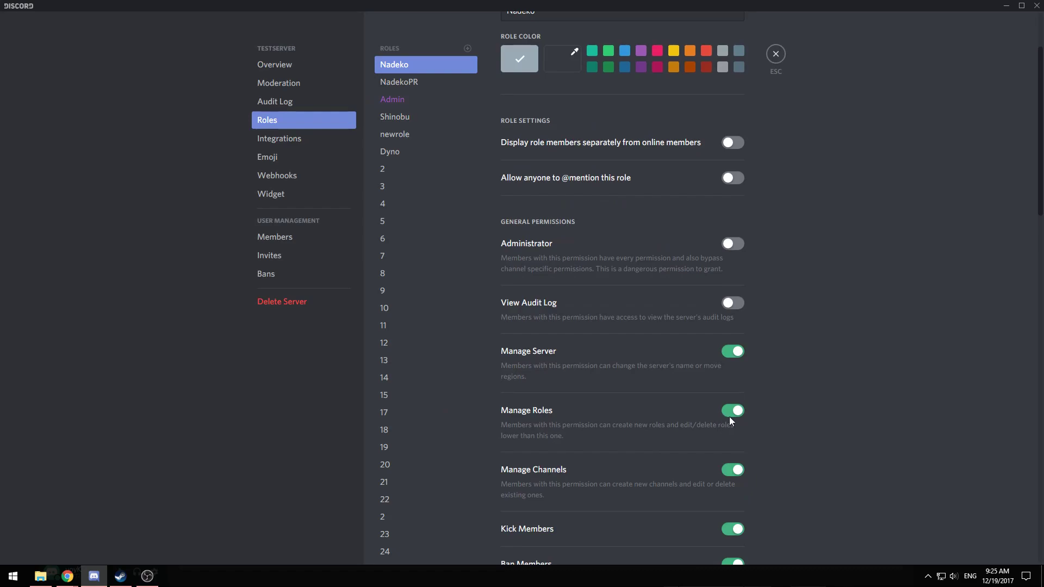